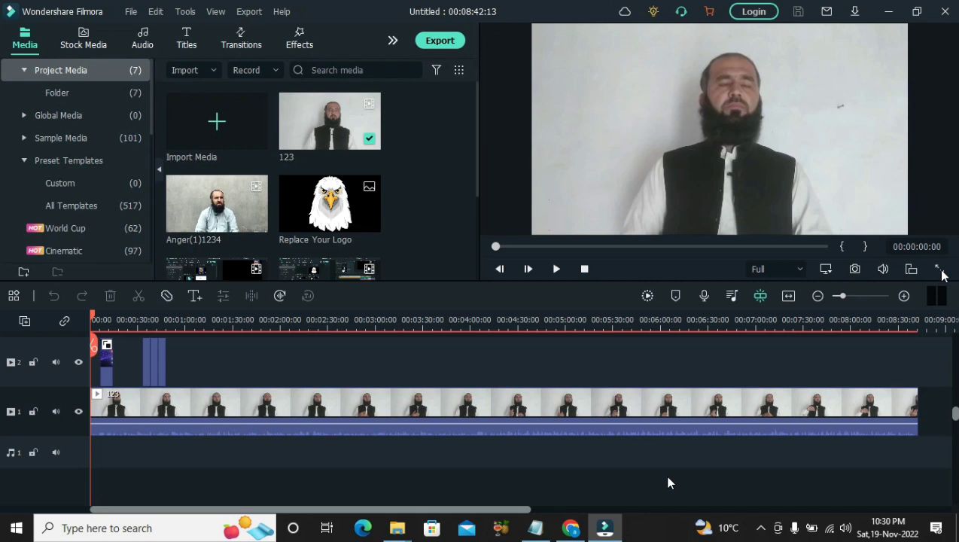
Select the talking-head clip and open Color Correction from the timeline's Advanced Color Tools
click(368, 408)
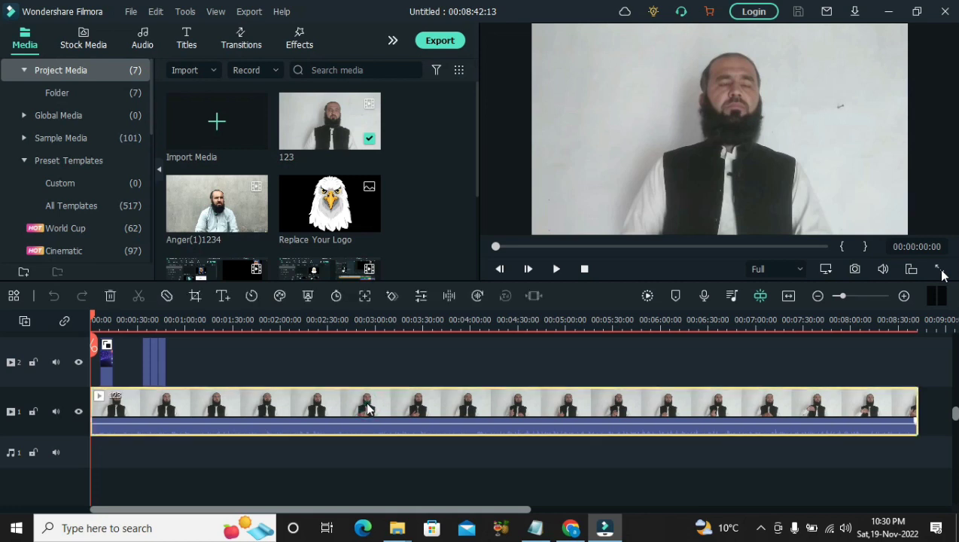
click(281, 296)
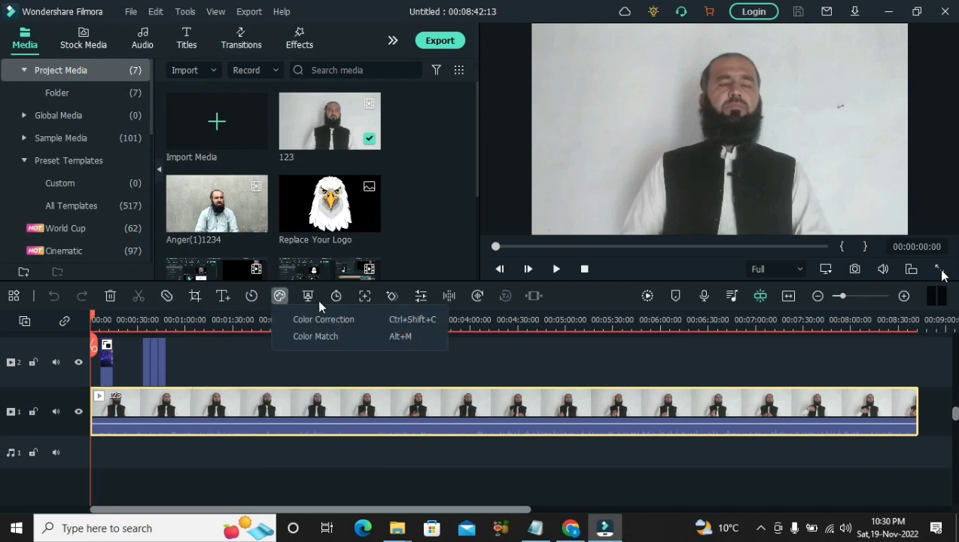
click(361, 321)
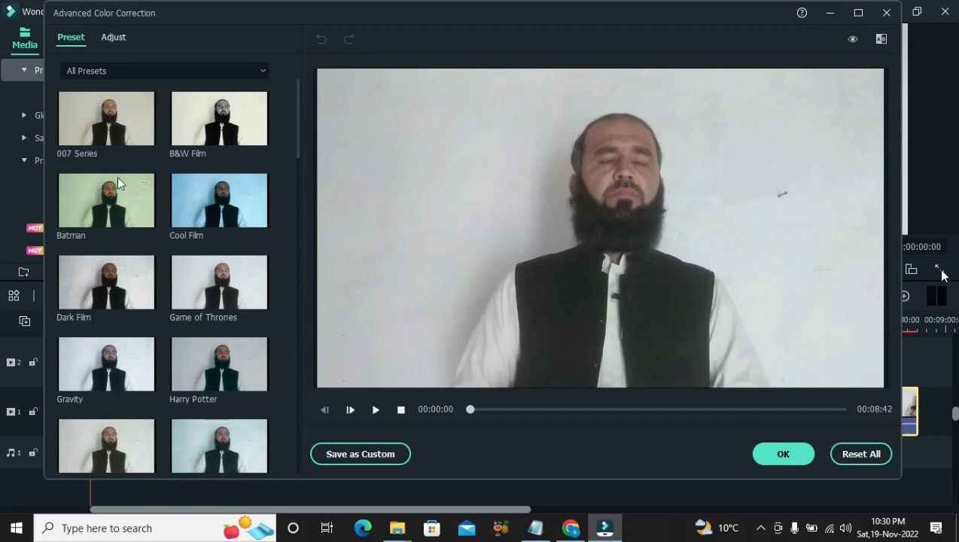
Preview the Batman, Cool Film and Game of Thrones presets, then apply Harry Potter
click(128, 199)
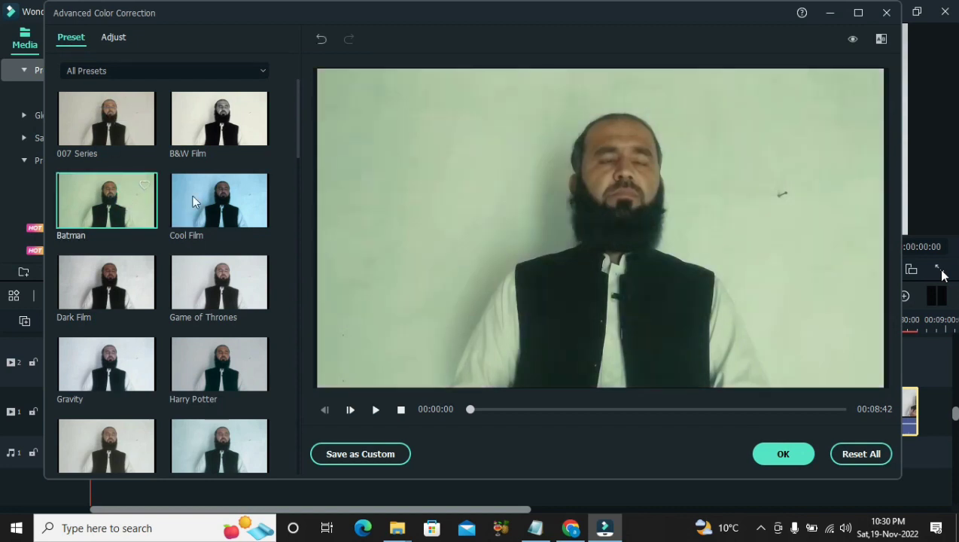
click(219, 211)
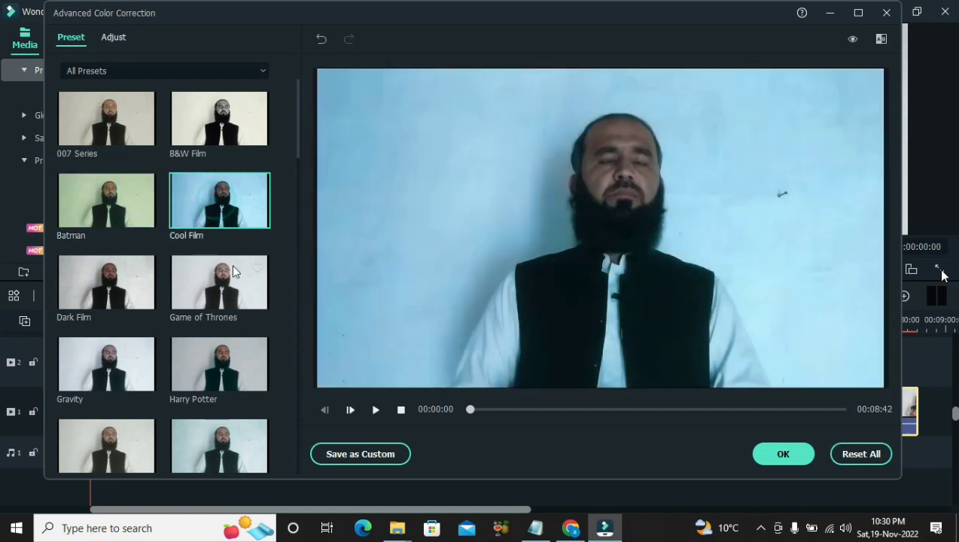
click(237, 286)
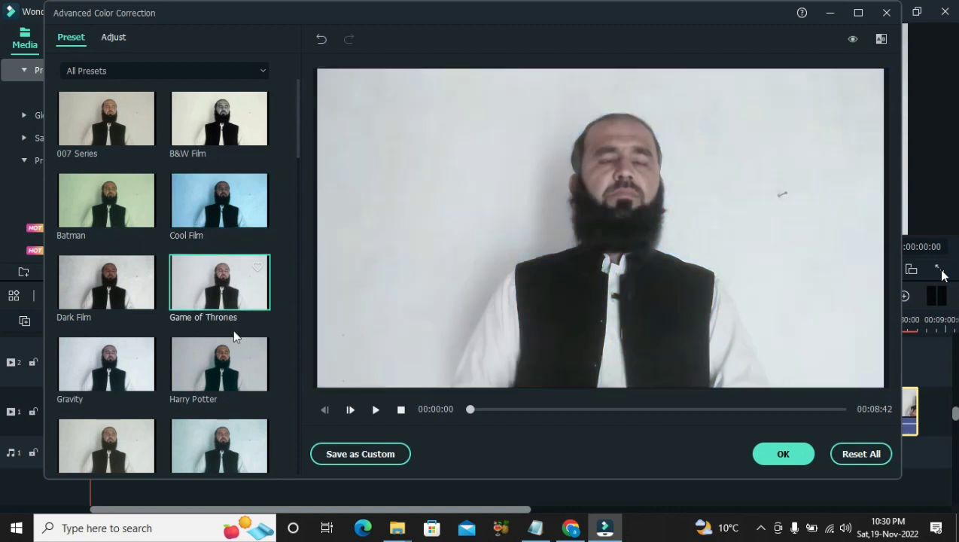
click(228, 371)
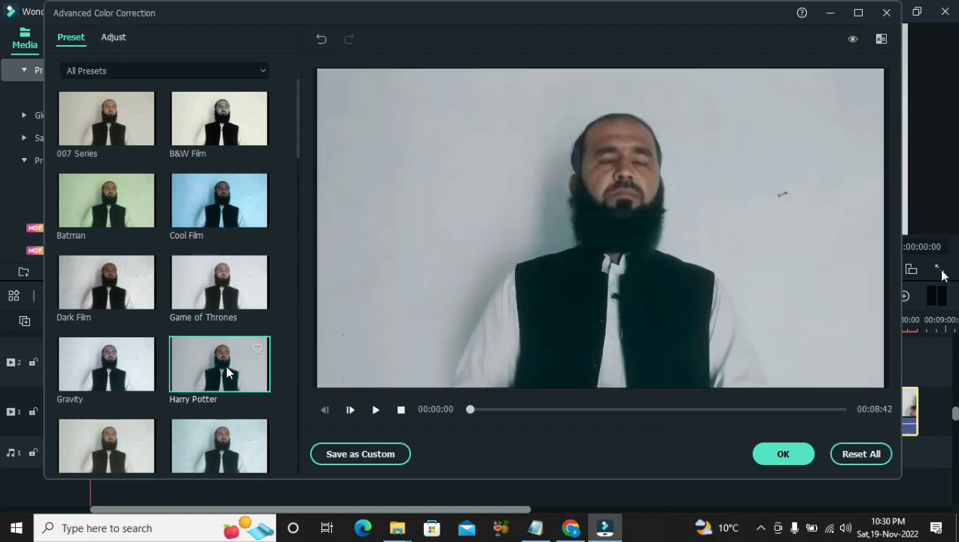
Switch to the Adjust tab and turn on Color Enhancement
click(111, 39)
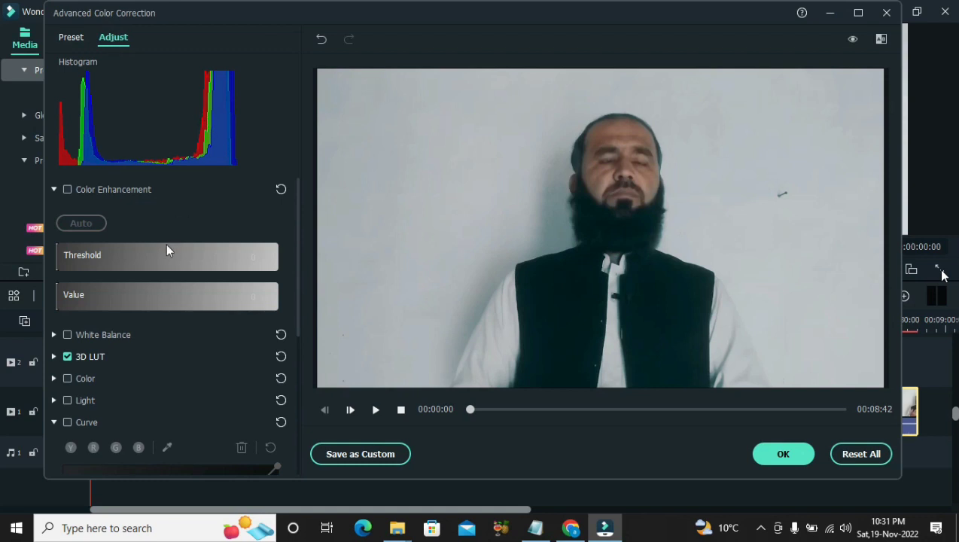
click(55, 259)
click(102, 256)
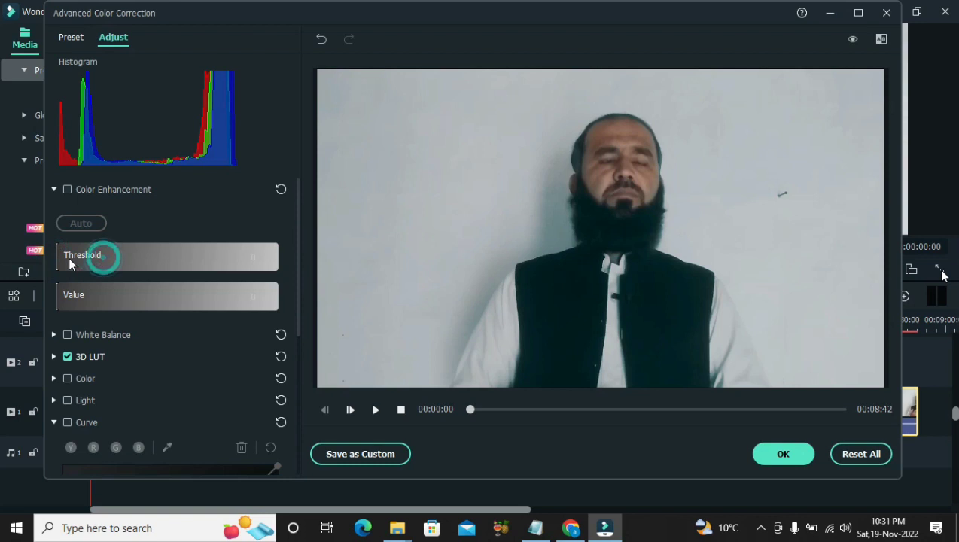
click(67, 189)
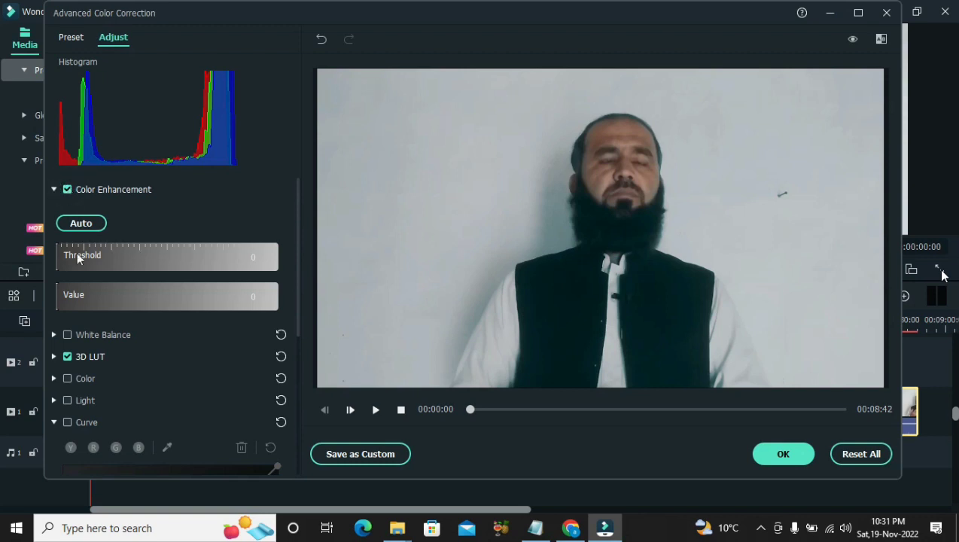
click(57, 257)
Set Color Enhancement Threshold to 88 and Value to 7, and enable White Balance
click(117, 247)
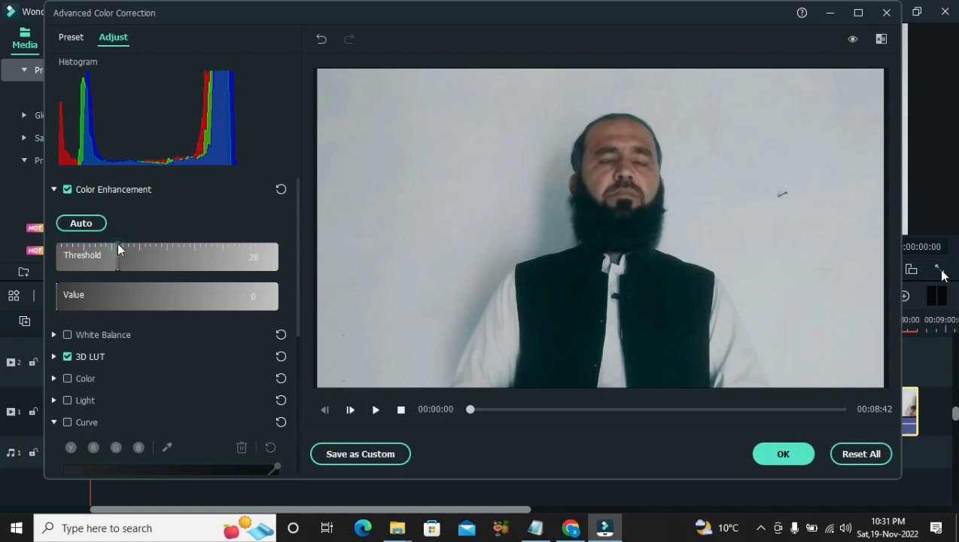
click(116, 248)
drag(116, 250, 222, 253)
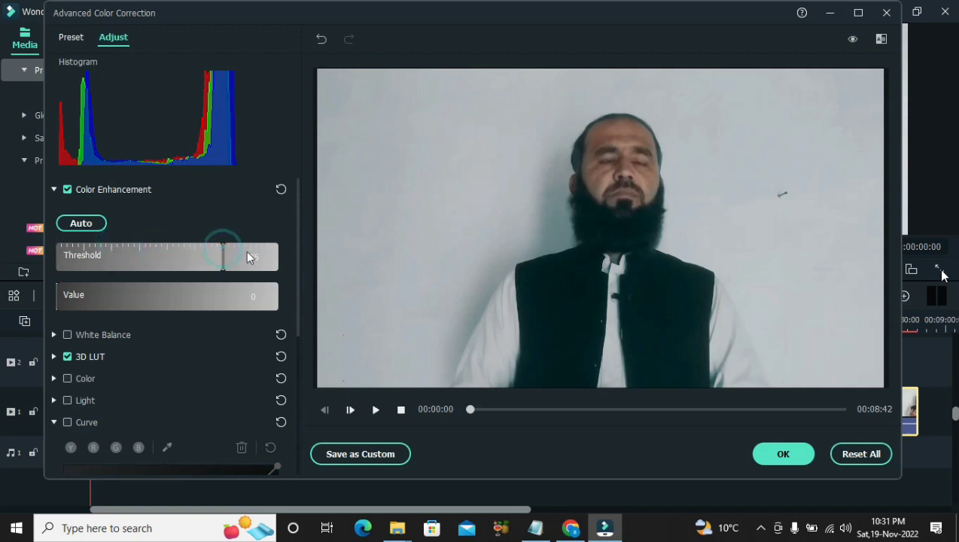
click(252, 257)
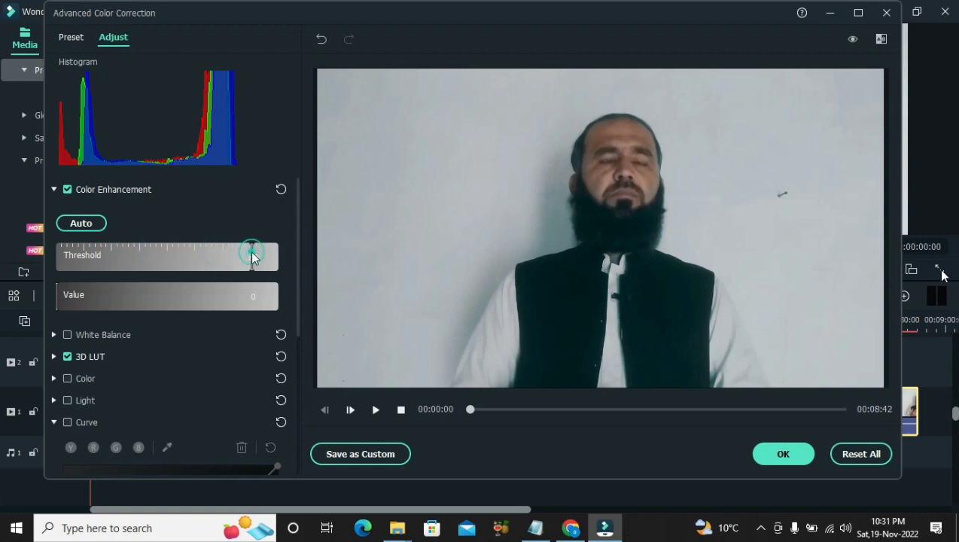
click(110, 295)
drag(110, 297, 139, 300)
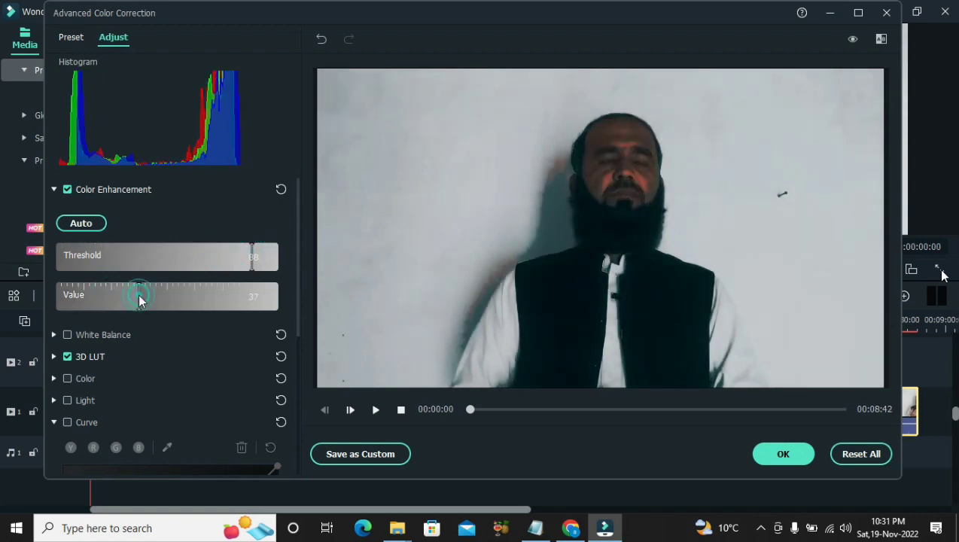
click(167, 299)
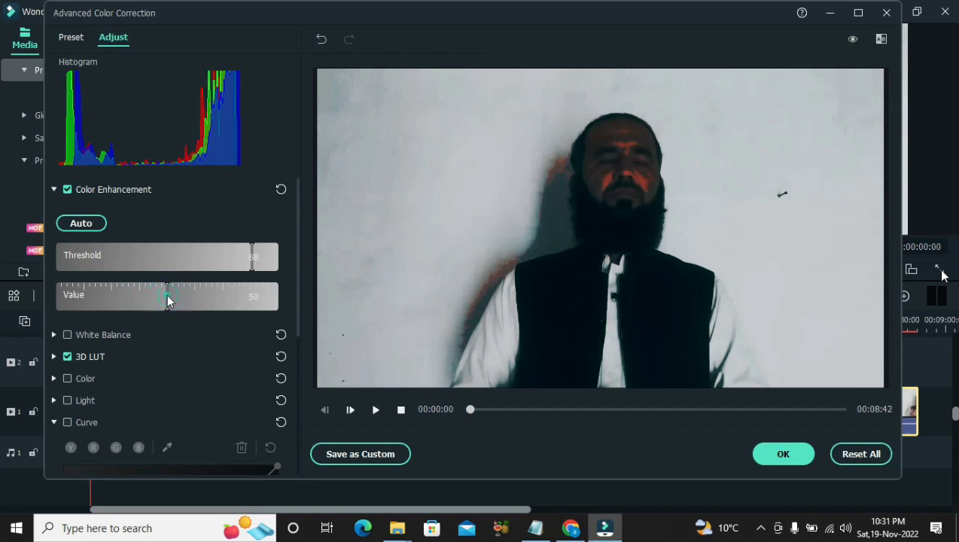
drag(167, 299, 71, 295)
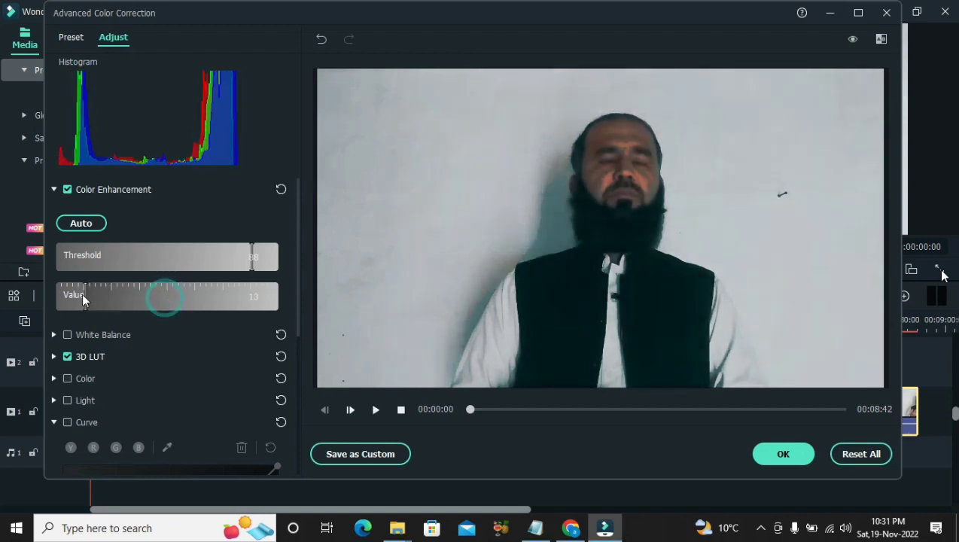
click(77, 330)
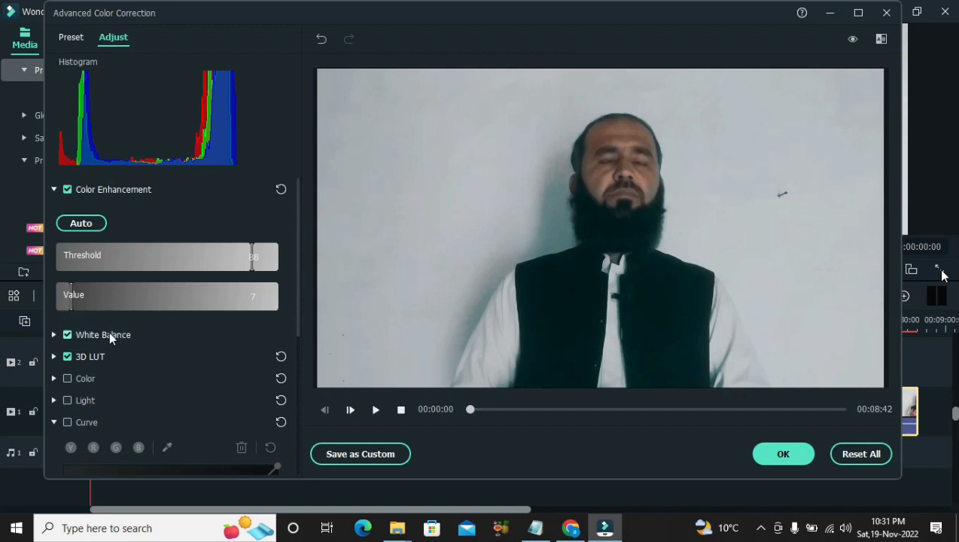
Keep White Balance on and expanded, leaving Temperature near 0 and Tint at -0.10
click(110, 335)
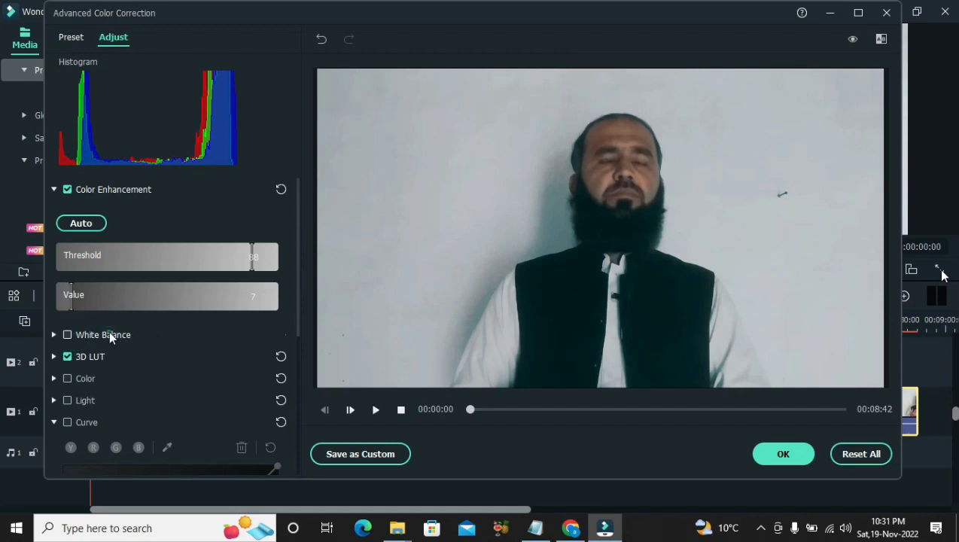
click(61, 334)
click(54, 335)
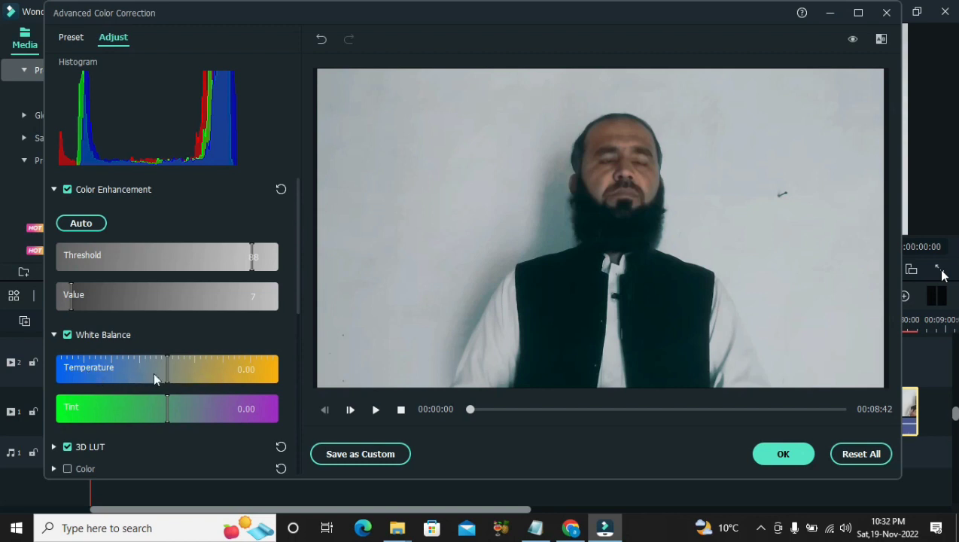
mouse_move(168, 374)
mouse_down()
mouse_move(88, 375)
mouse_move(248, 372)
mouse_move(164, 381)
mouse_up()
mouse_move(163, 409)
mouse_down()
mouse_move(70, 413)
mouse_move(156, 405)
mouse_up()
drag(298, 292, 308, 356)
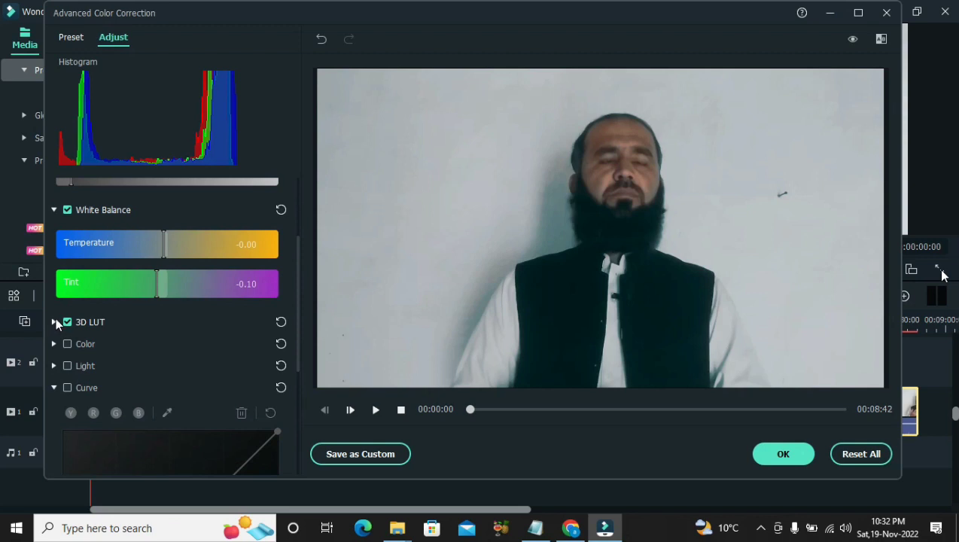
click(54, 322)
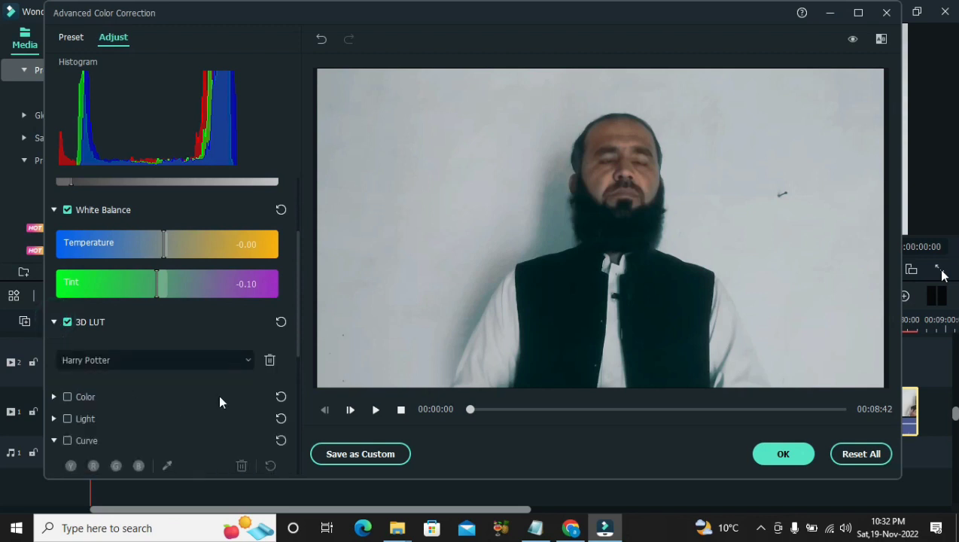
click(250, 361)
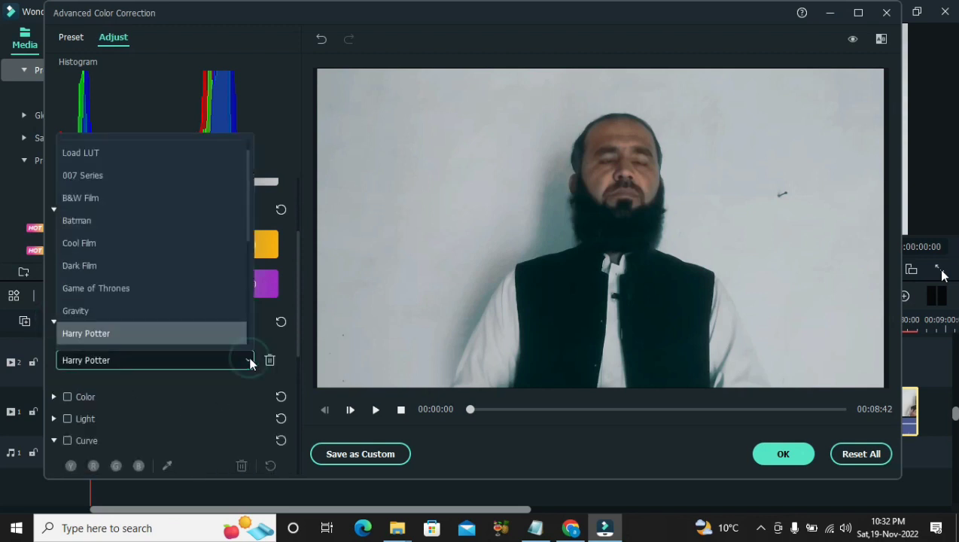
click(250, 362)
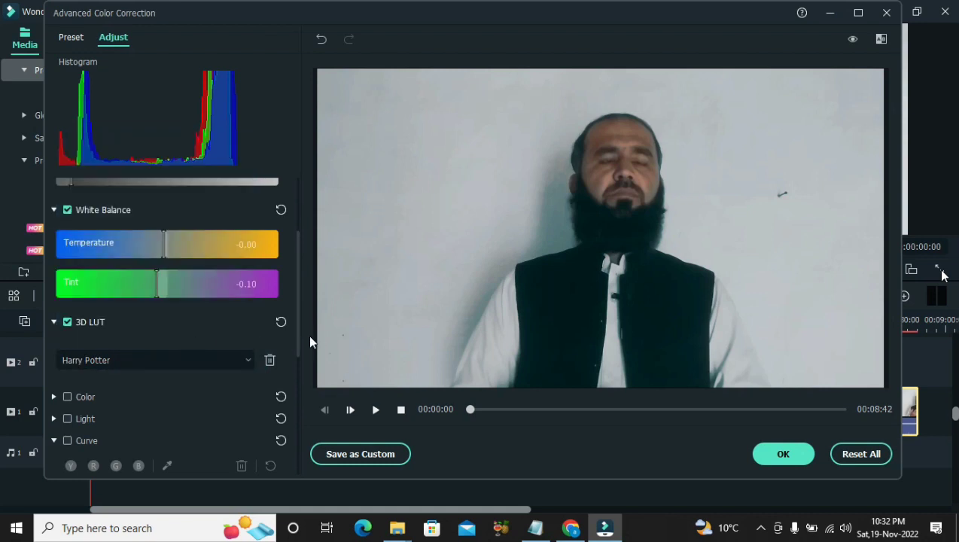
drag(299, 341, 299, 375)
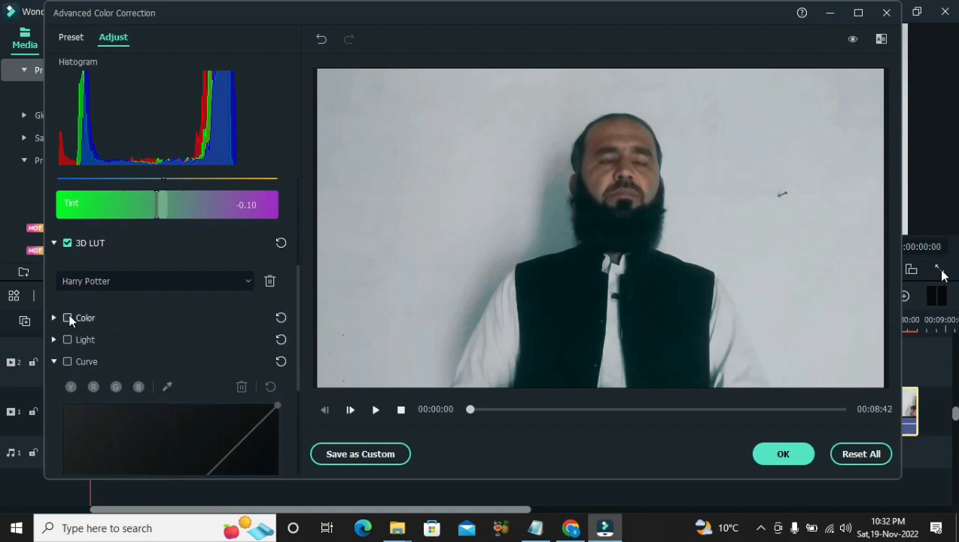
Enable Color with Brightness 35, Contrast -24, Vibrance -31 and Saturation 87
click(67, 318)
click(54, 317)
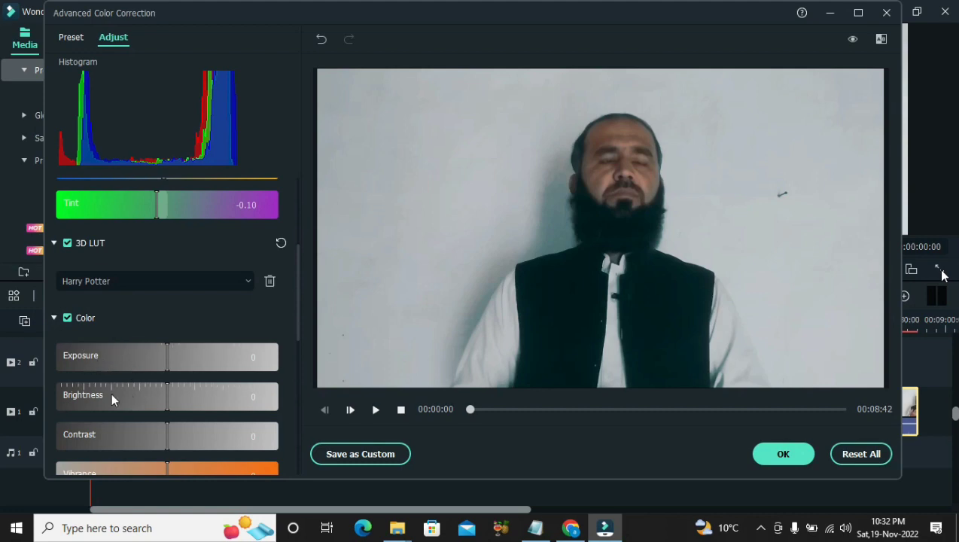
drag(108, 396, 232, 402)
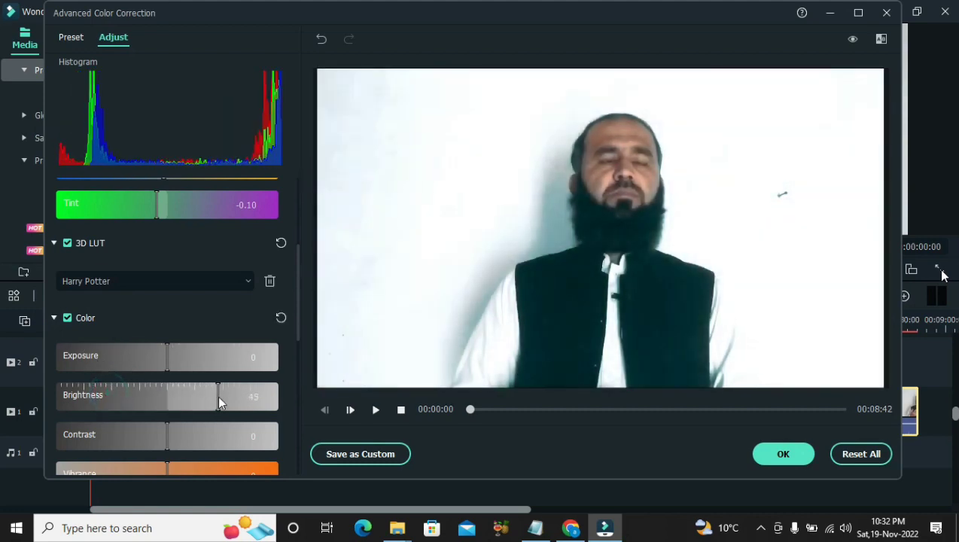
mouse_move(233, 402)
mouse_down()
mouse_move(286, 407)
mouse_move(102, 407)
mouse_move(208, 406)
mouse_up()
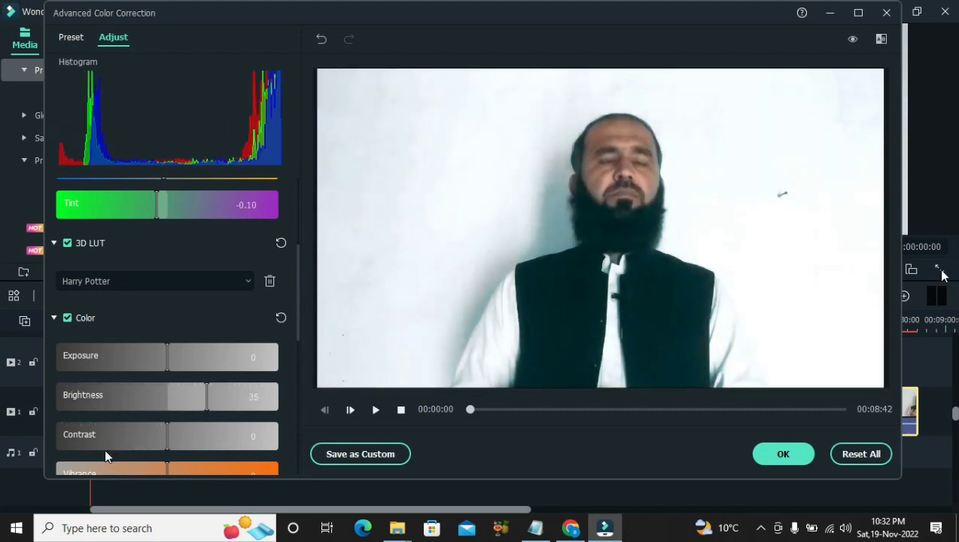
mouse_move(84, 440)
mouse_down()
mouse_move(277, 447)
mouse_move(142, 433)
mouse_up()
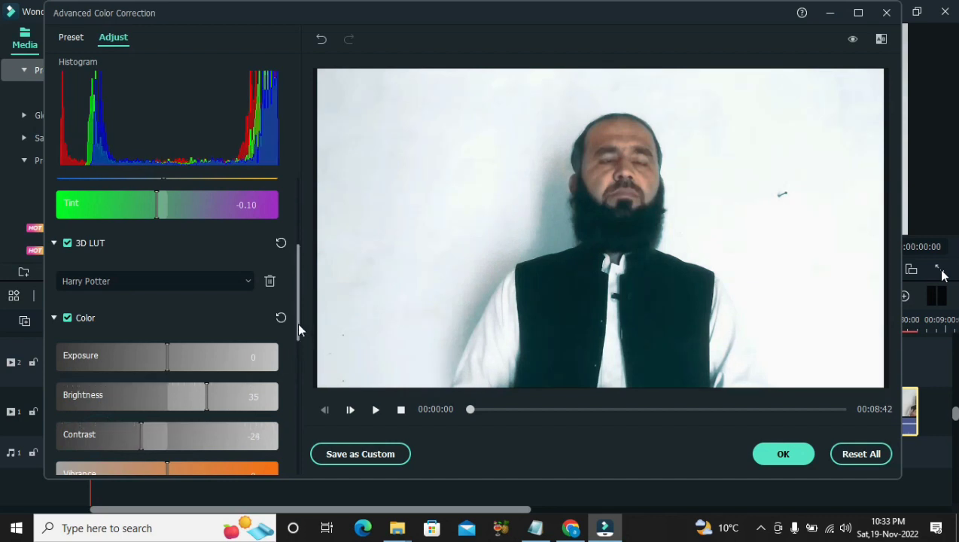
drag(299, 324, 298, 374)
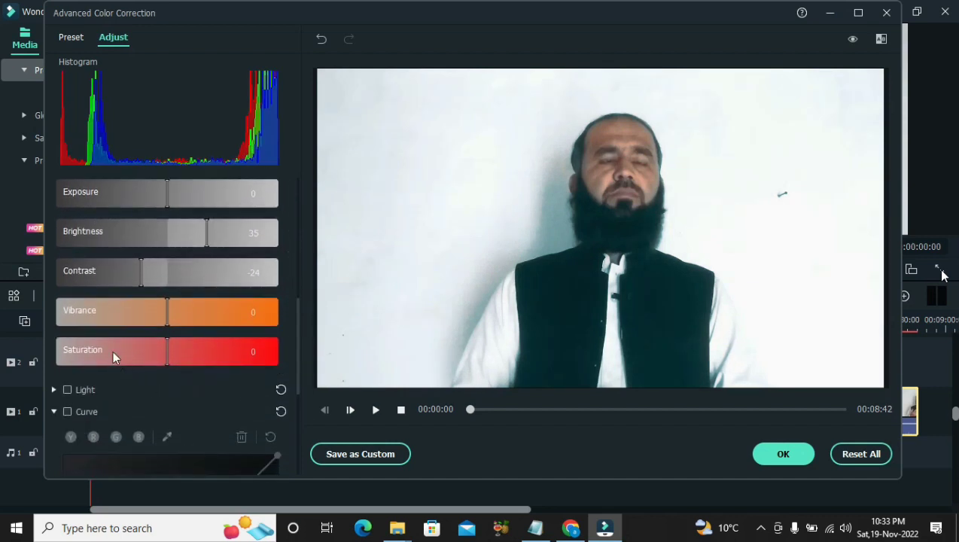
drag(106, 305, 130, 316)
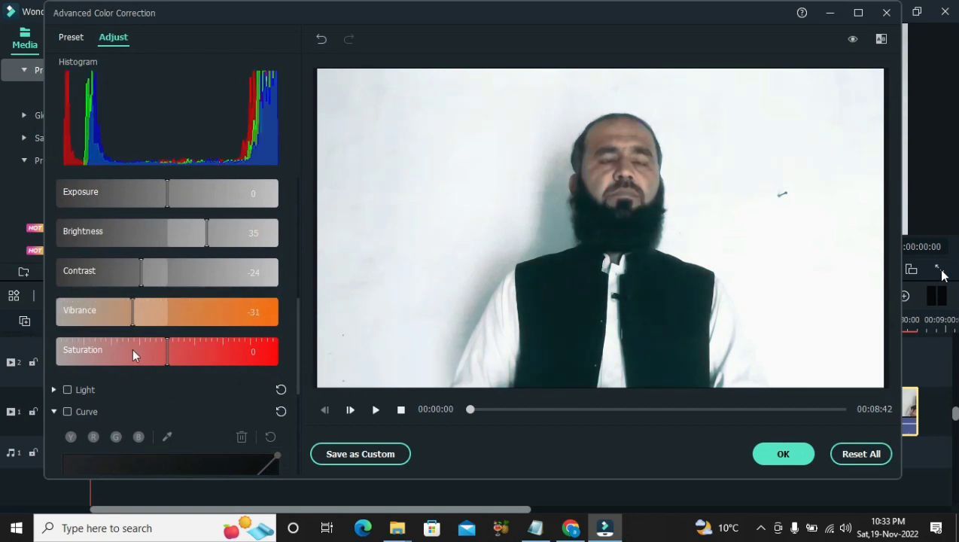
drag(134, 350, 264, 347)
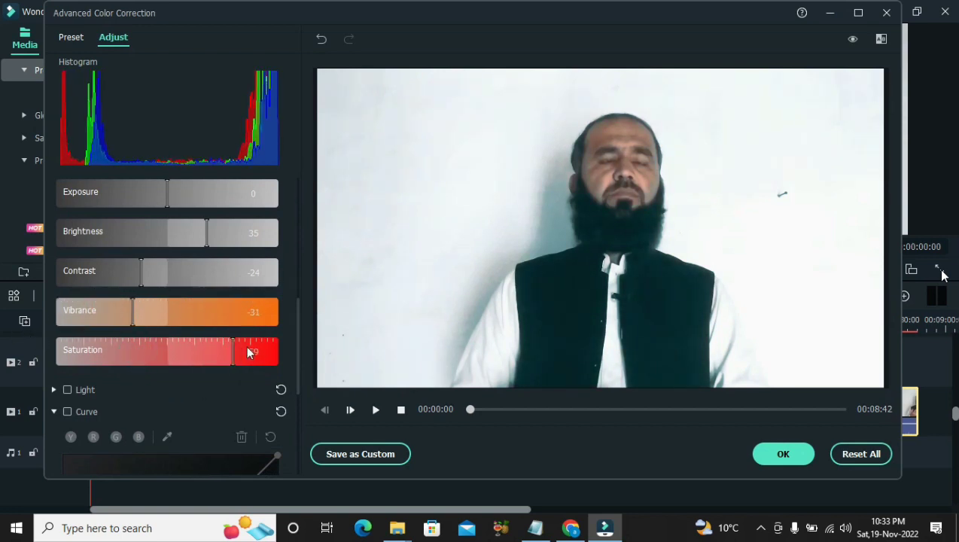
Enable the Light adjustments and drag Shadows down to -100
click(68, 390)
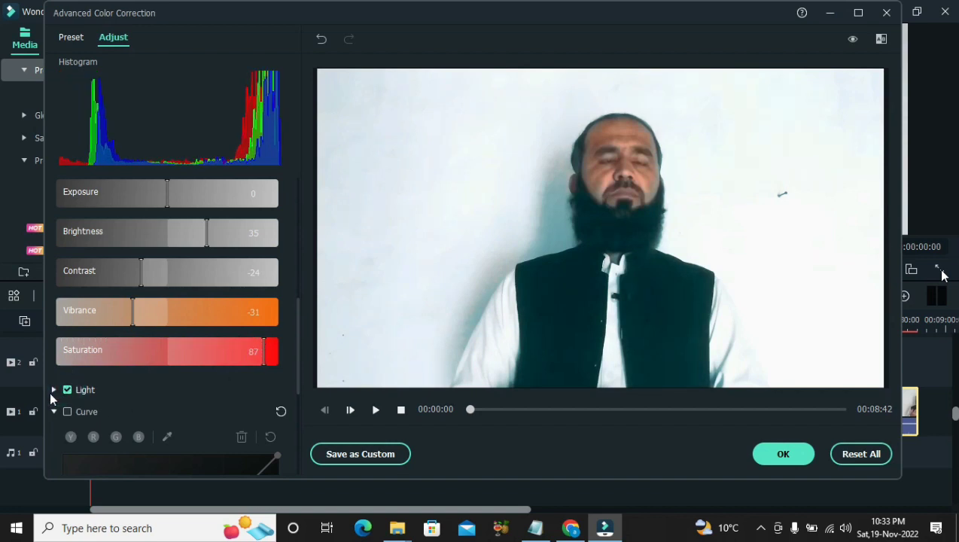
click(54, 389)
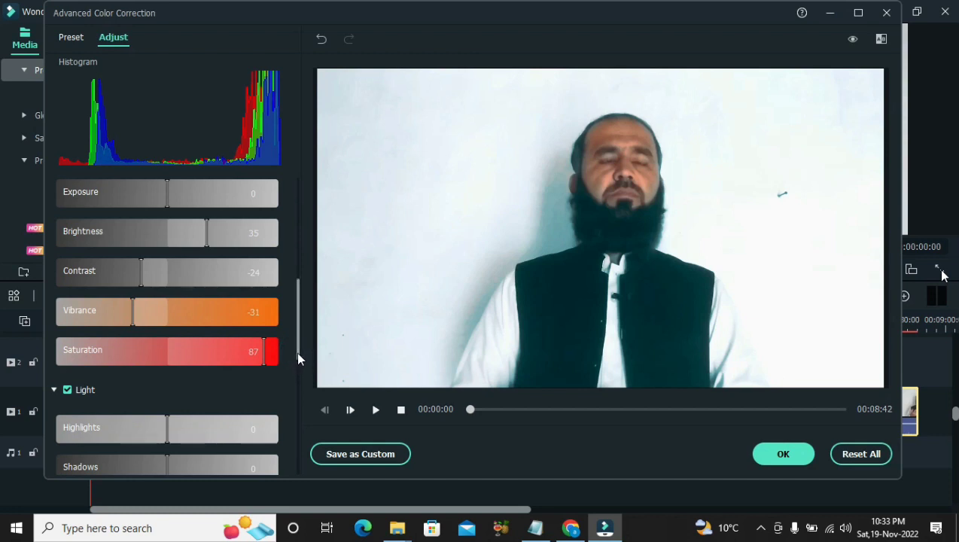
drag(297, 354, 307, 401)
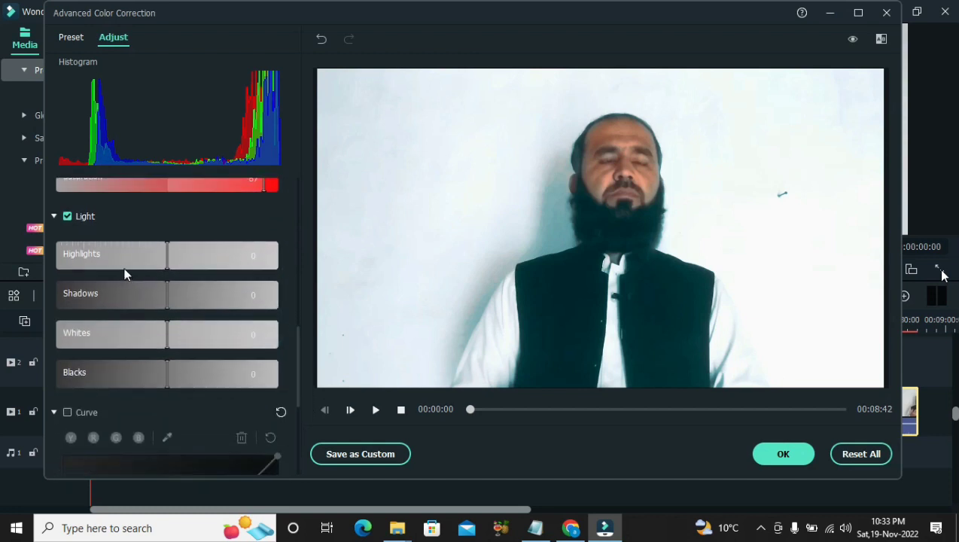
drag(117, 302, 30, 290)
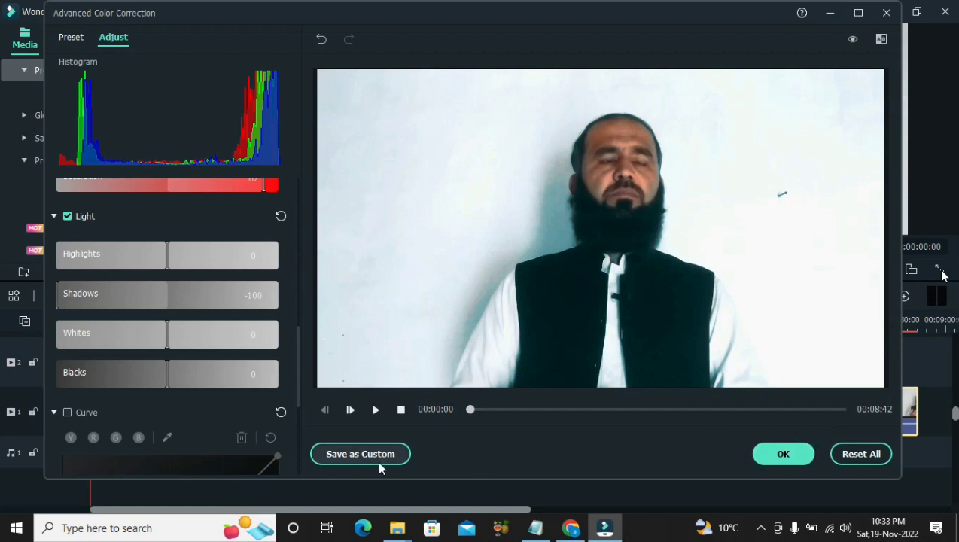
Confirm the colour grade with OK and view the graded clip full screen
click(776, 456)
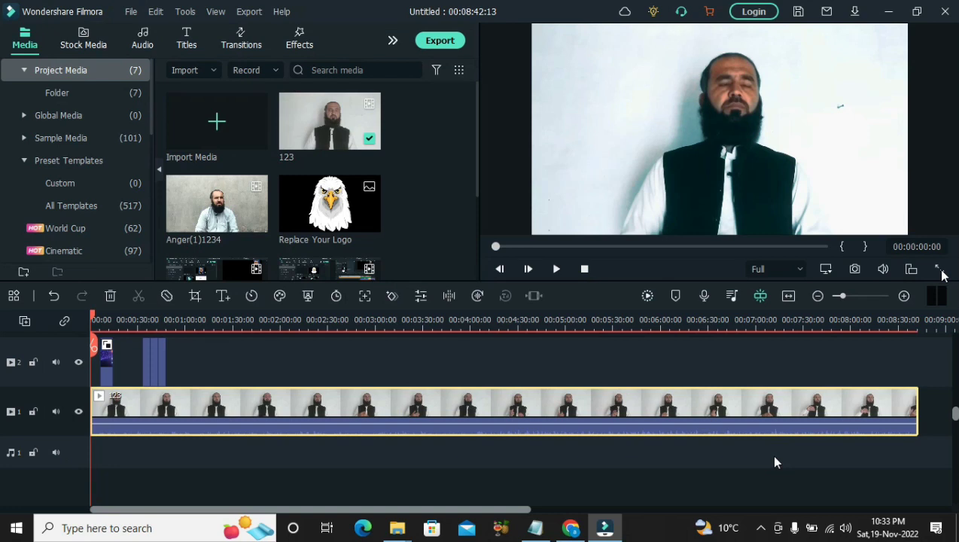
click(940, 270)
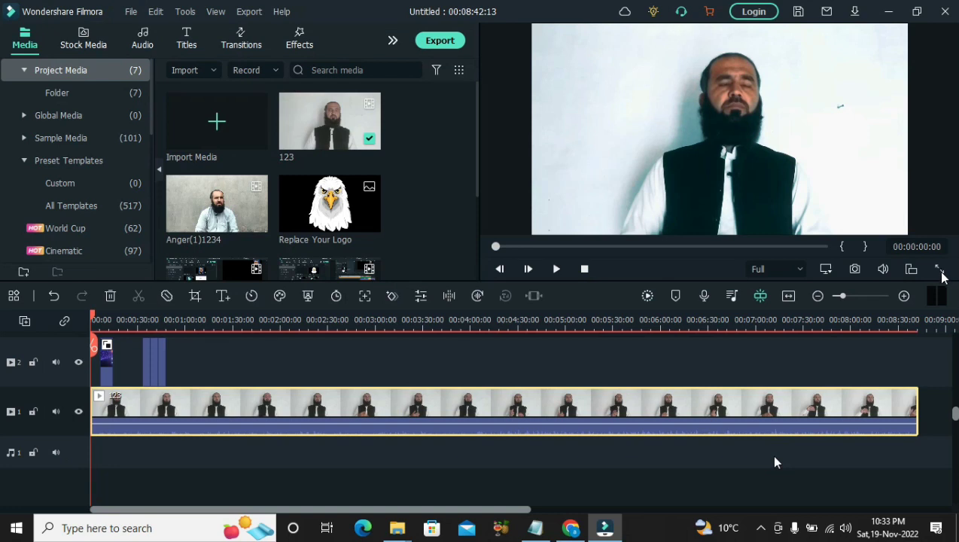